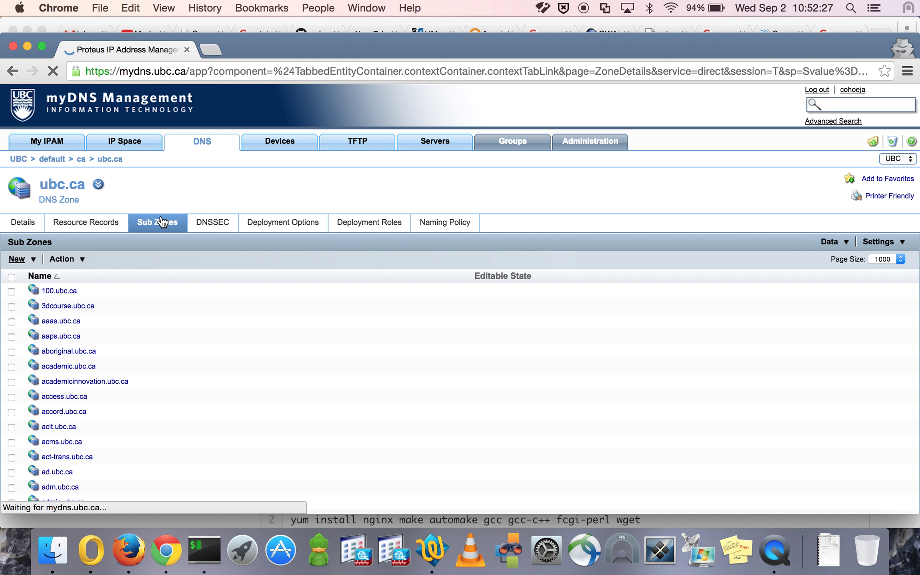
Find the personal test sub zone ending in "-test-zone-dont-delete" in the ubc.ca list and open it
key("super+f")
type("jeremy")
left_click(123, 303)
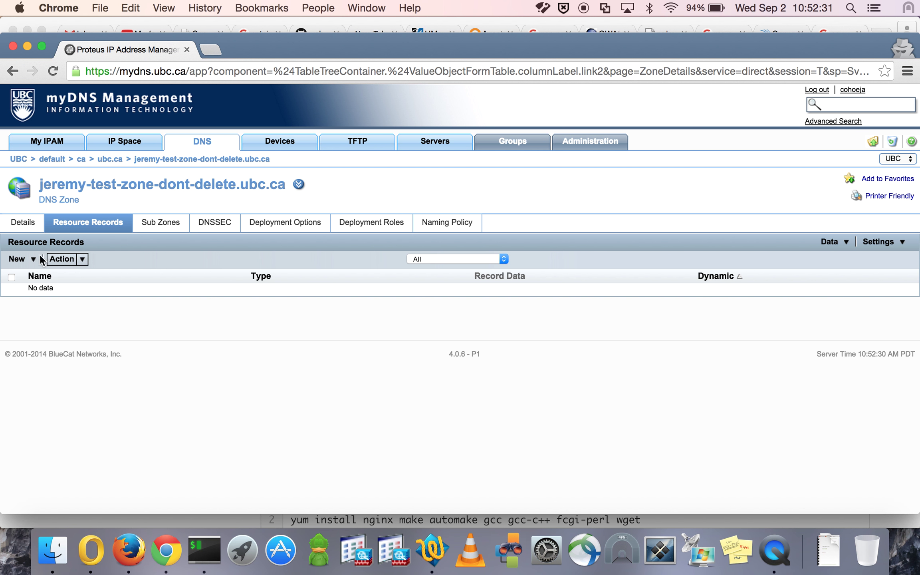
Start a new host record in the test zone and name it some-bogus-record
left_click(21, 260)
left_click(43, 286)
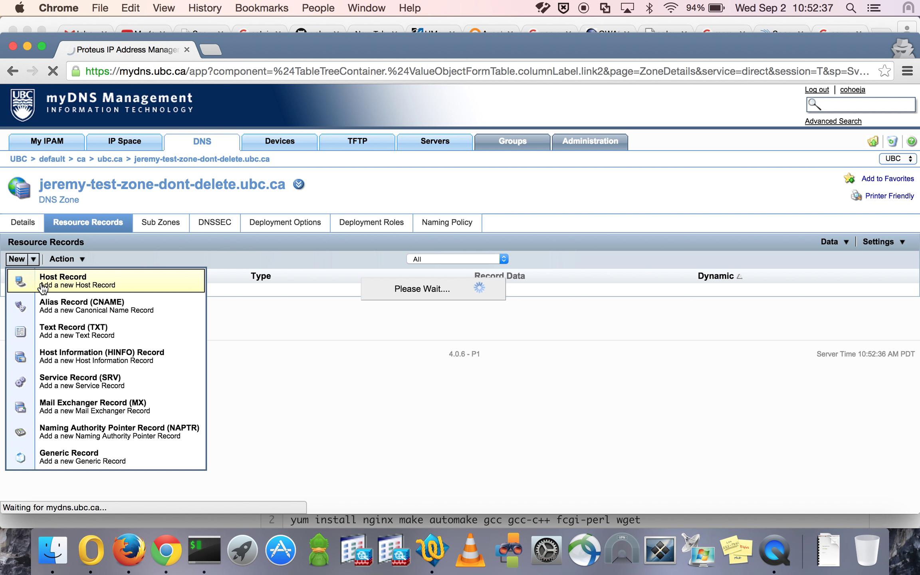
type("some")
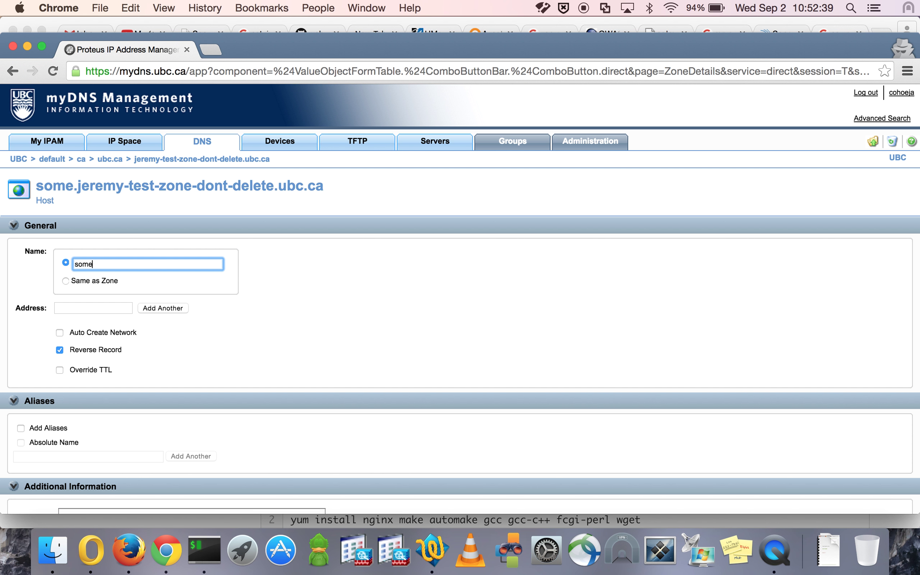
type("-bogus-record")
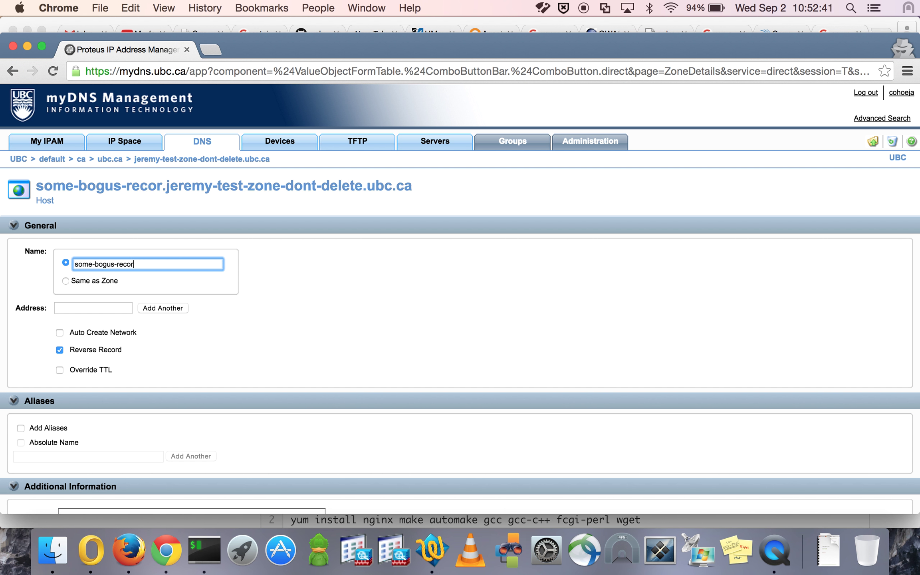
Give the host record the address 9.9.8.11, turn off its reverse record and add it to the zone
left_click(76, 308)
type("9")
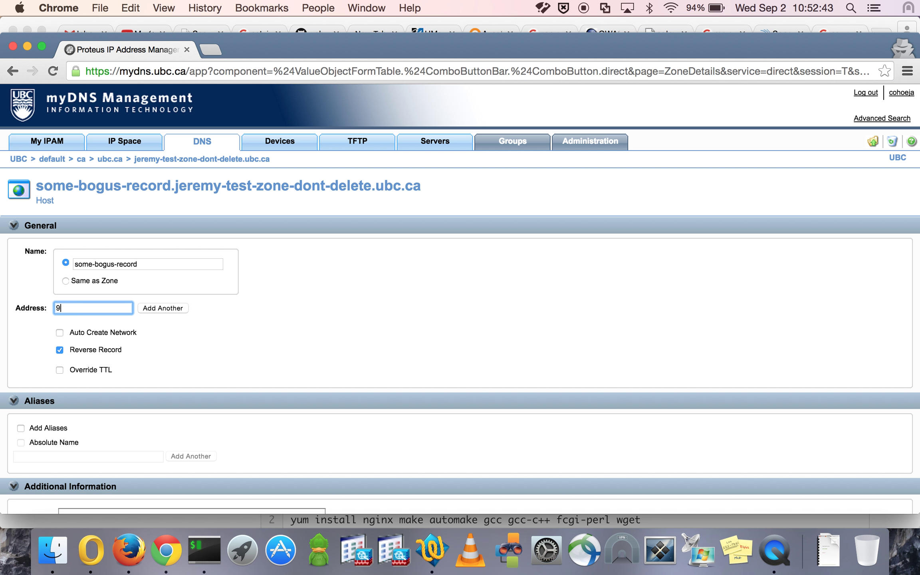
type(".9.8.1")
key("BackSpace")
type("11")
left_click(59, 350)
scroll(131, 364, "down", 4)
left_click(38, 457)
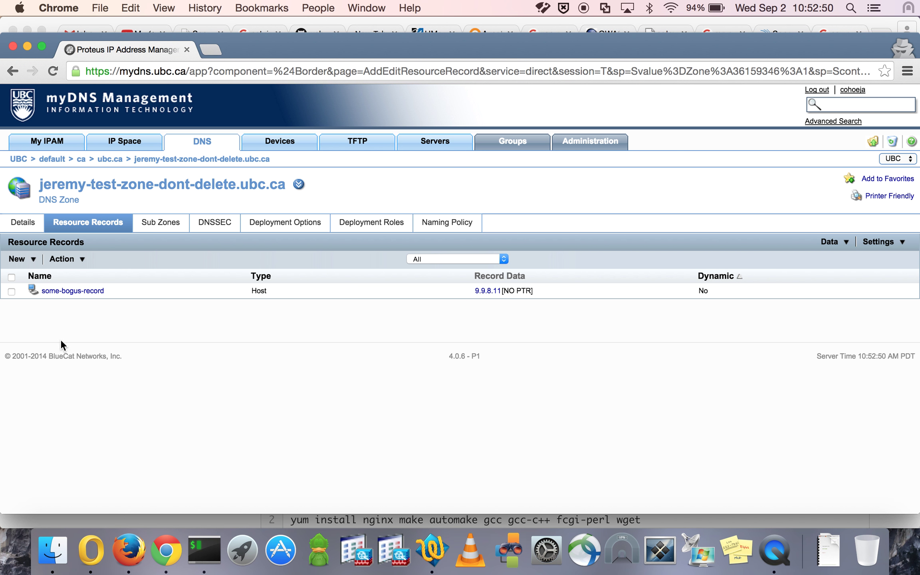
Try to quick deploy the test zone's most recent changes
left_click(76, 259)
left_click(90, 340)
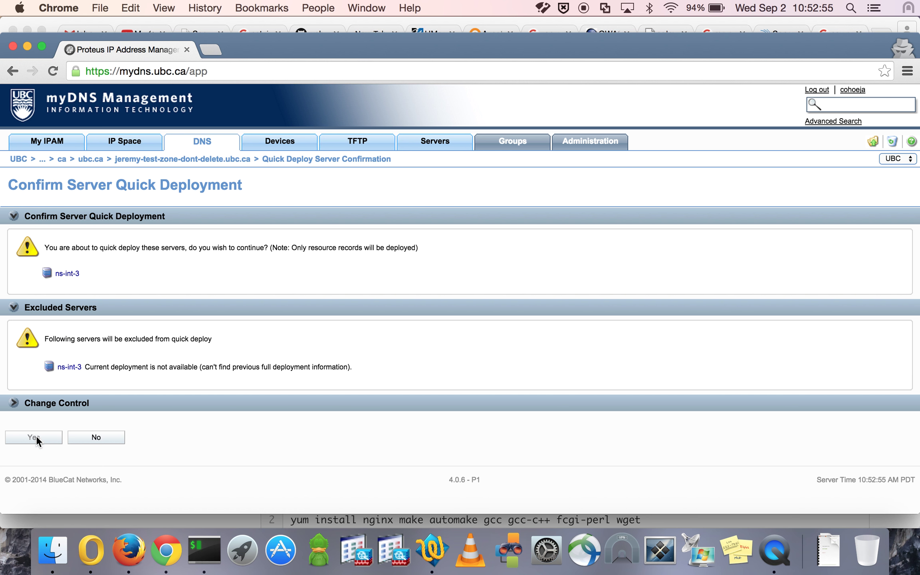
left_click(93, 439)
In the parent ubc.ca zone, start a new host record named with the owner's first name followed by "-test-record-delete-me-anytime"
left_click(119, 159)
left_click(66, 220)
left_click(32, 259)
left_click(32, 275)
type("jerem")
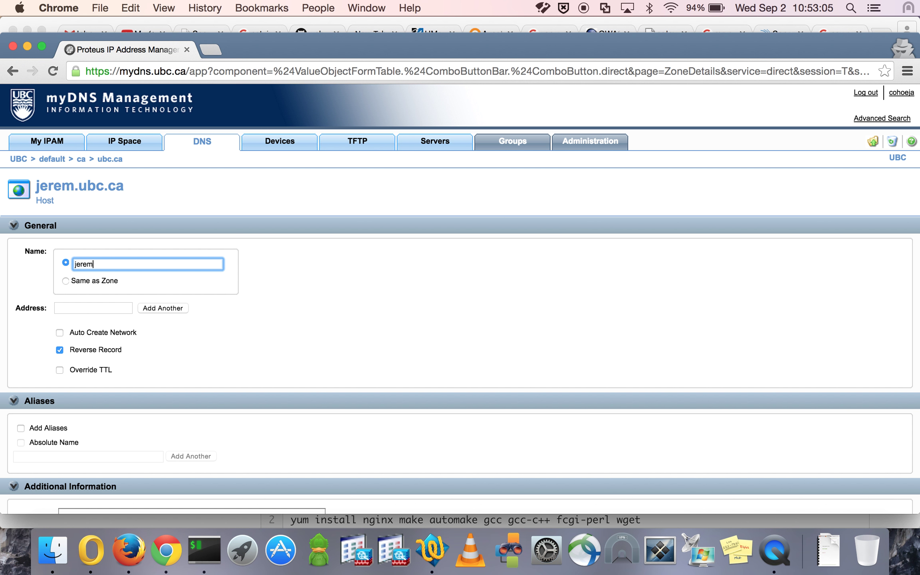
type("y-test-record-d")
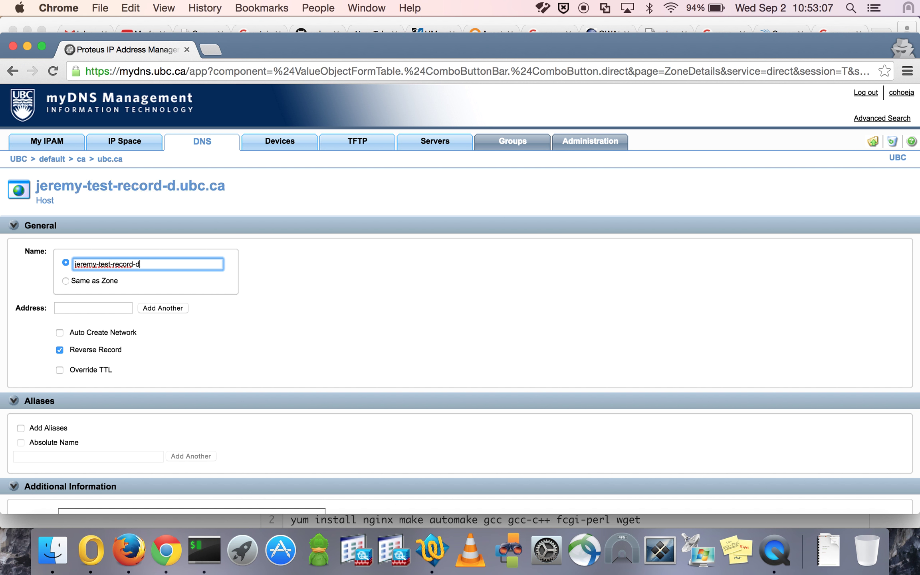
type("elete-me-anytime")
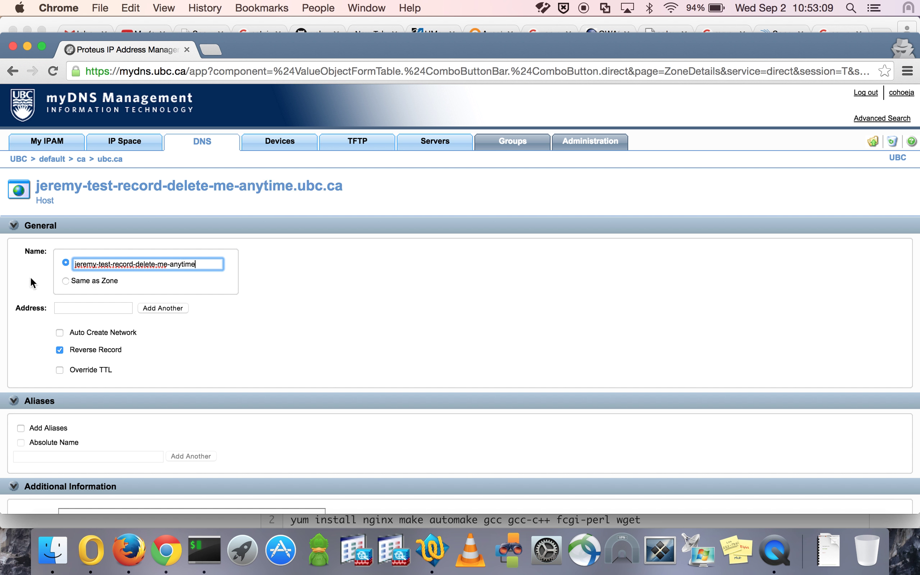
Set the new record's address to 9.9.8.123, turn off its reverse record and add it to ubc.ca
left_click(56, 308)
type("9.9.")
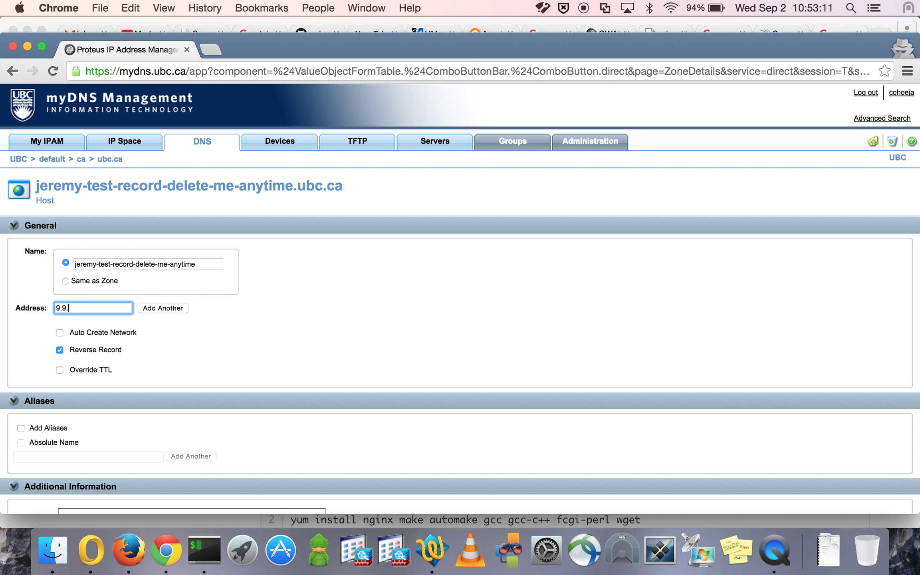
type("8.123")
left_click(59, 349)
scroll(59, 351, "down", 5)
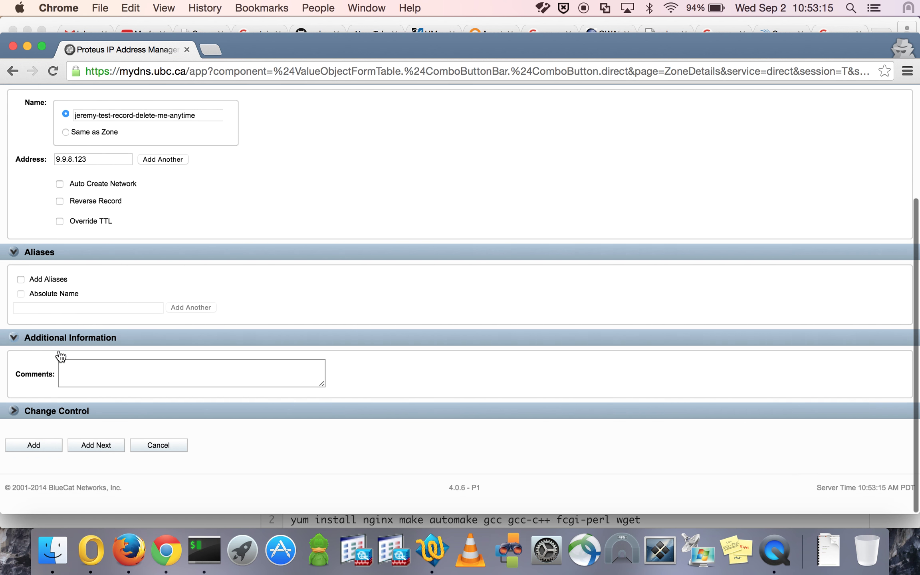
left_click(31, 455)
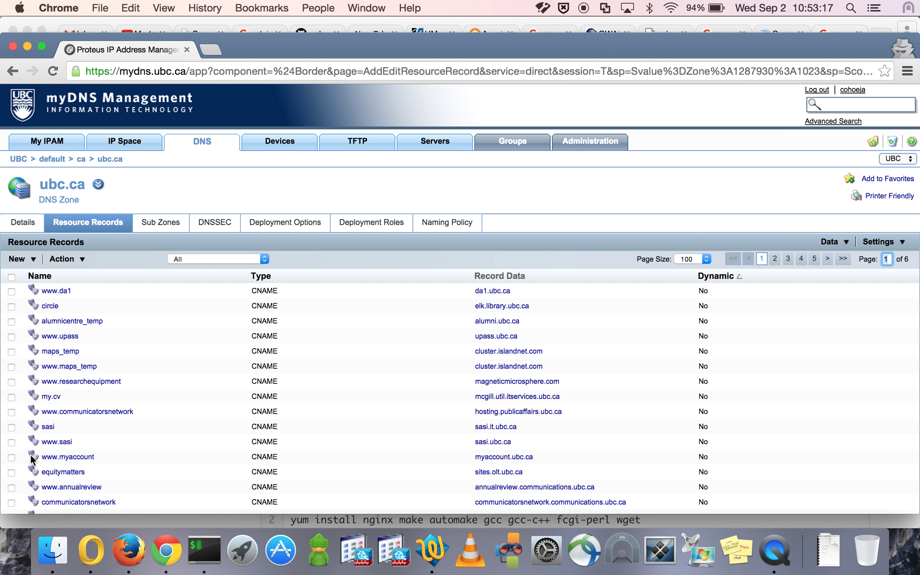
Quick deploy the most recent resource record changes of the ubc.ca zone and confirm the deployment
left_click(64, 259)
left_click(82, 343)
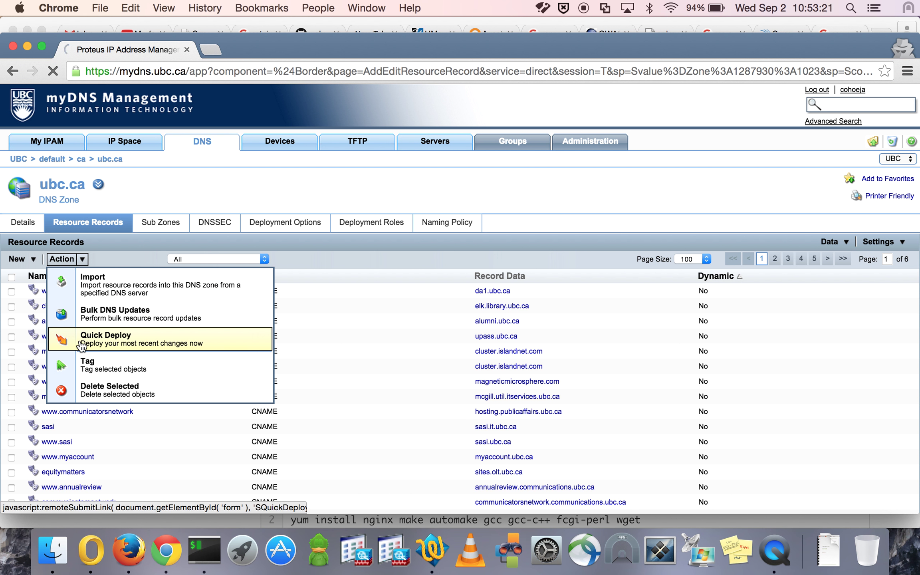
left_click(186, 347)
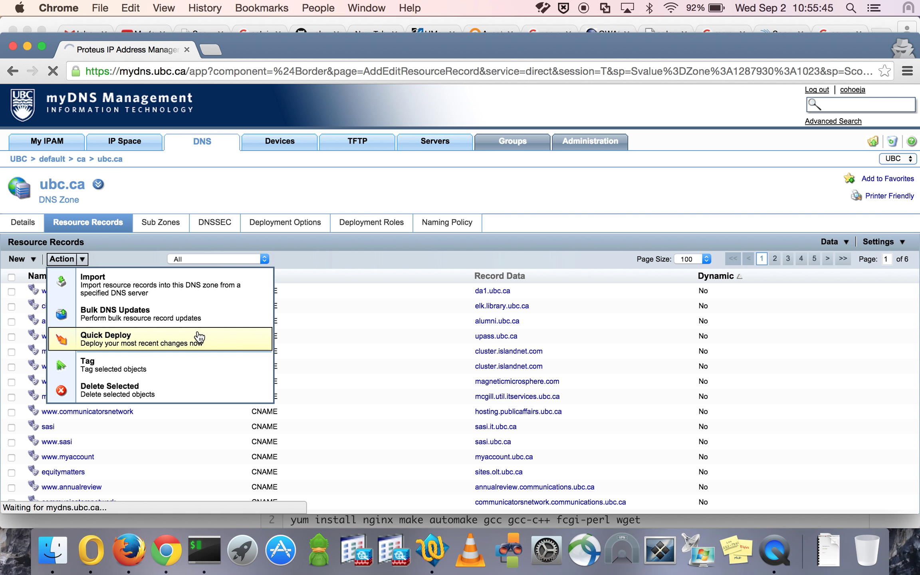
left_click(33, 425)
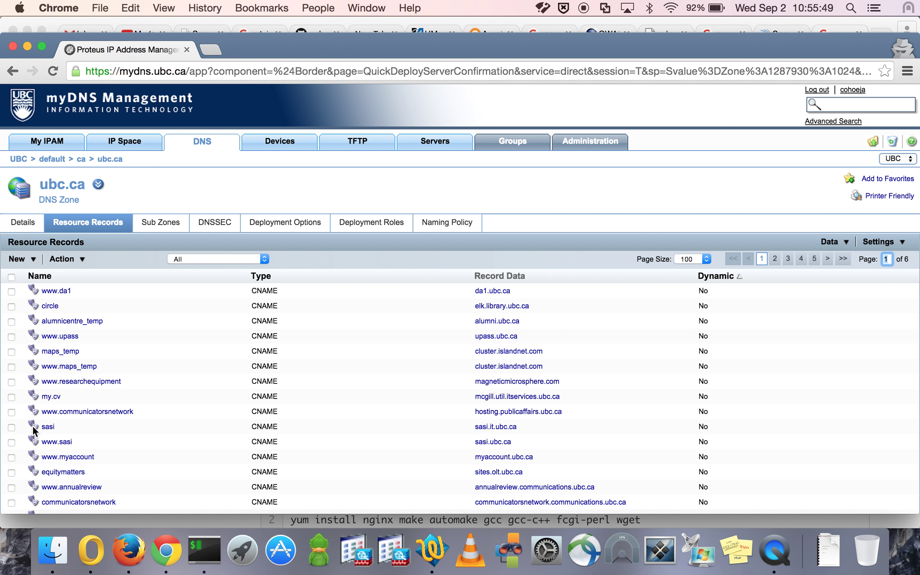